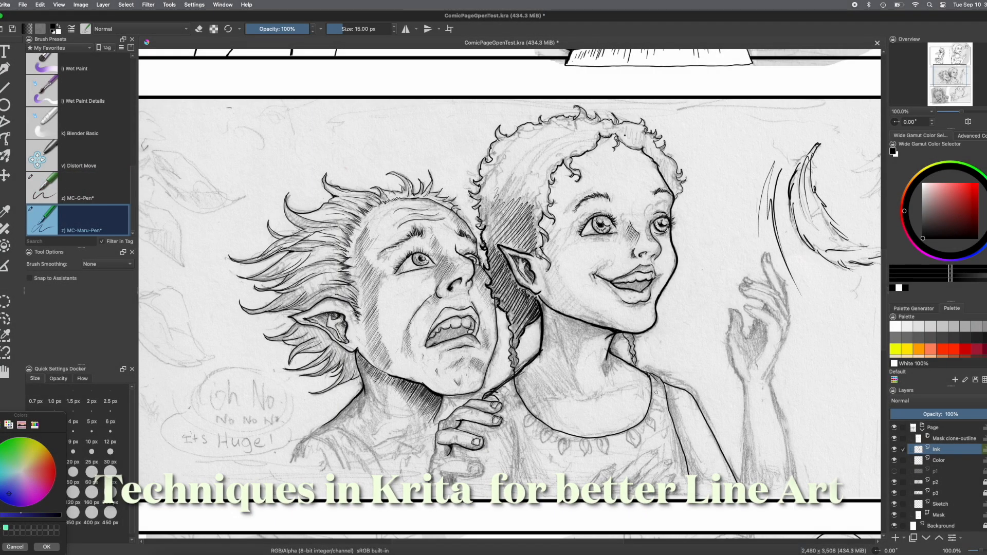
Ink the leaf pendants along the girl's necklace and the lower fingers and wrist of the man's gripping hand
key("e")
mouse_move(649, 416)
left_mouse_down()
mouse_move(655, 431)
mouse_move(636, 445)
left_mouse_up()
mouse_move(602, 438)
left_mouse_down()
mouse_move(605, 455)
mouse_move(585, 456)
left_mouse_up()
left_click_drag(564, 437, 564, 453)
left_click_drag(531, 415, 524, 431)
mouse_move(441, 459)
left_mouse_down()
mouse_move(441, 474)
mouse_move(472, 472)
mouse_move(451, 458)
left_mouse_up()
left_click_drag(450, 475, 451, 486)
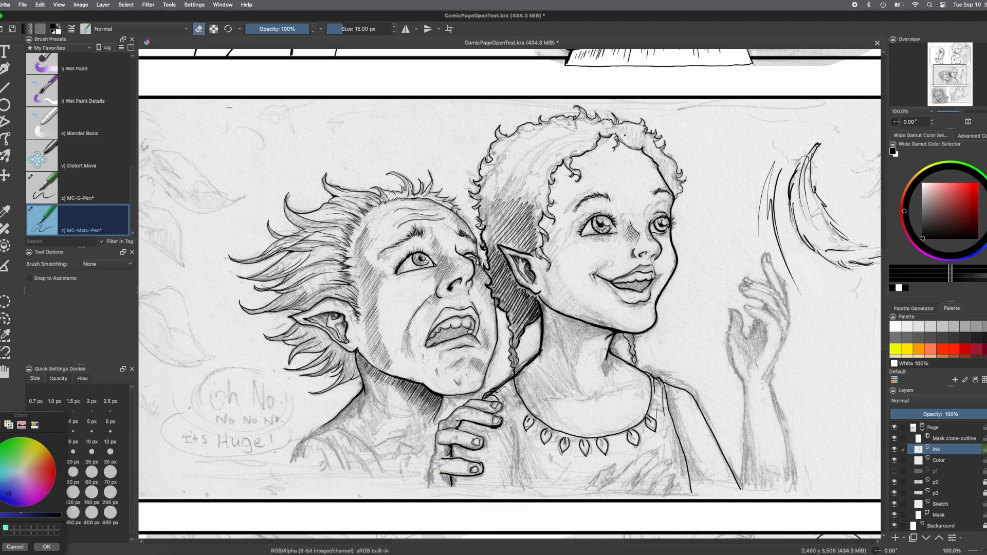
Ink the edge of the girl's arm beside the man's hand and the short fold lines on her dress
mouse_move(500, 400)
left_mouse_down()
mouse_move(520, 453)
mouse_move(515, 492)
left_mouse_up()
left_click_drag(521, 454, 516, 474)
left_click_drag(680, 421, 676, 446)
Ink the fingers, palm and forearm of the girl's raised hand over the sketch
mouse_move(731, 309)
left_mouse_down()
mouse_move(746, 336)
mouse_move(743, 380)
left_mouse_up()
left_click_drag(746, 336, 767, 339)
left_click_drag(743, 307, 766, 325)
left_click_drag(740, 288, 769, 305)
left_click_drag(762, 310, 779, 329)
left_click_drag(745, 278, 786, 311)
left_click_drag(762, 263, 773, 286)
mouse_move(769, 253)
left_mouse_down()
mouse_move(787, 308)
mouse_move(767, 379)
left_mouse_up()
mouse_move(745, 382)
left_mouse_down()
mouse_move(742, 481)
mouse_move(796, 481)
left_mouse_up()
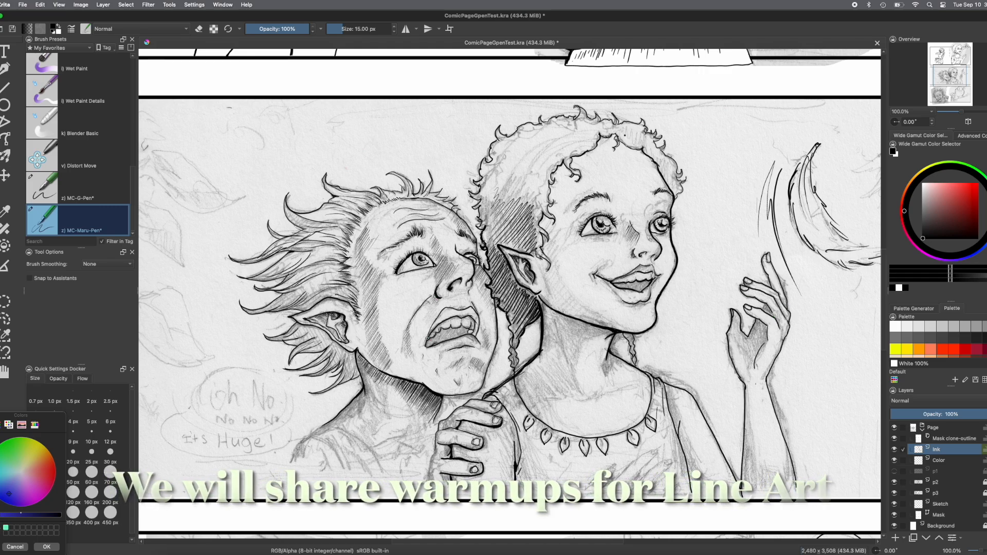
Select the dark interior of the man's open mouth, fill it with black and clear the selection
key("f")
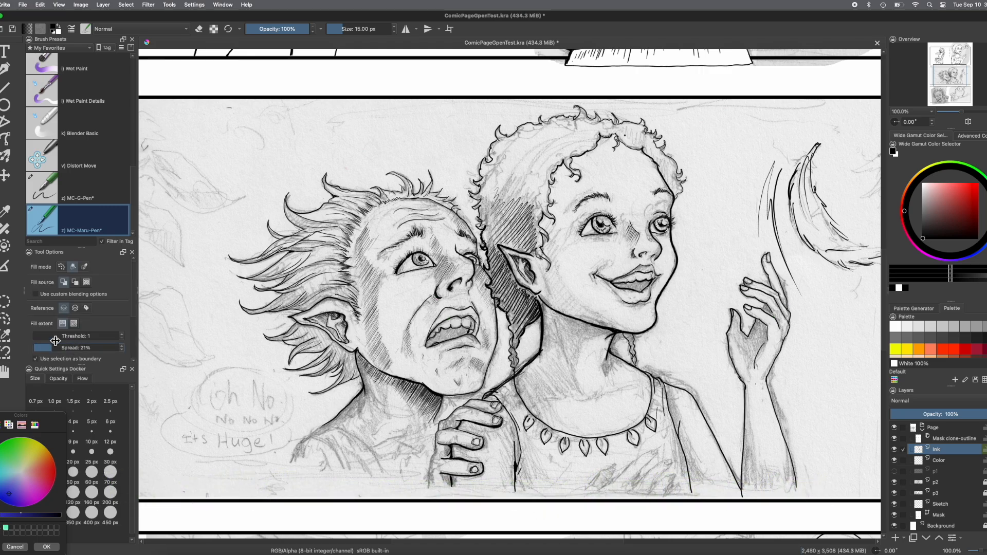
left_click(62, 267)
left_click(73, 267)
left_click(1, 335)
left_click(449, 339)
left_click(40, 4)
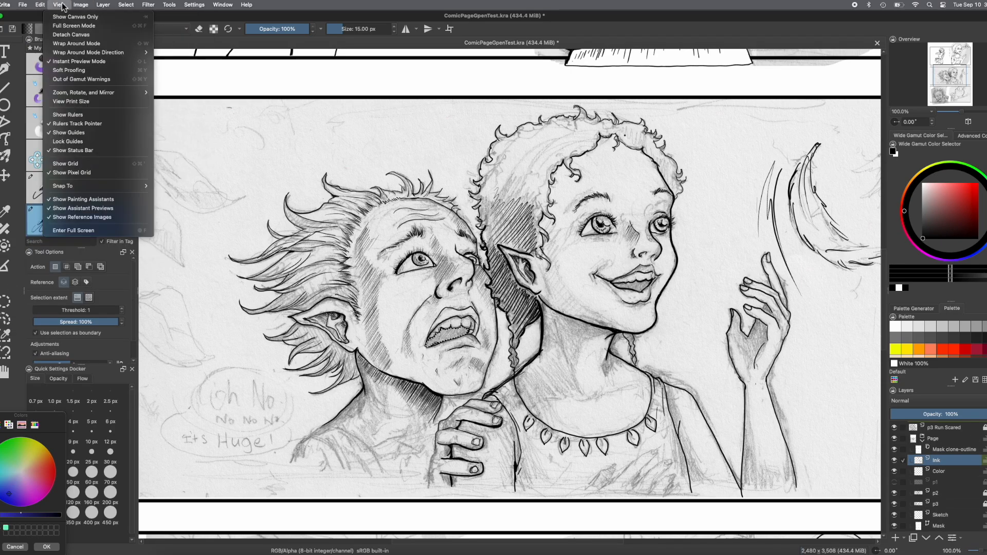
left_click(75, 164)
left_click(126, 4)
left_click(129, 26)
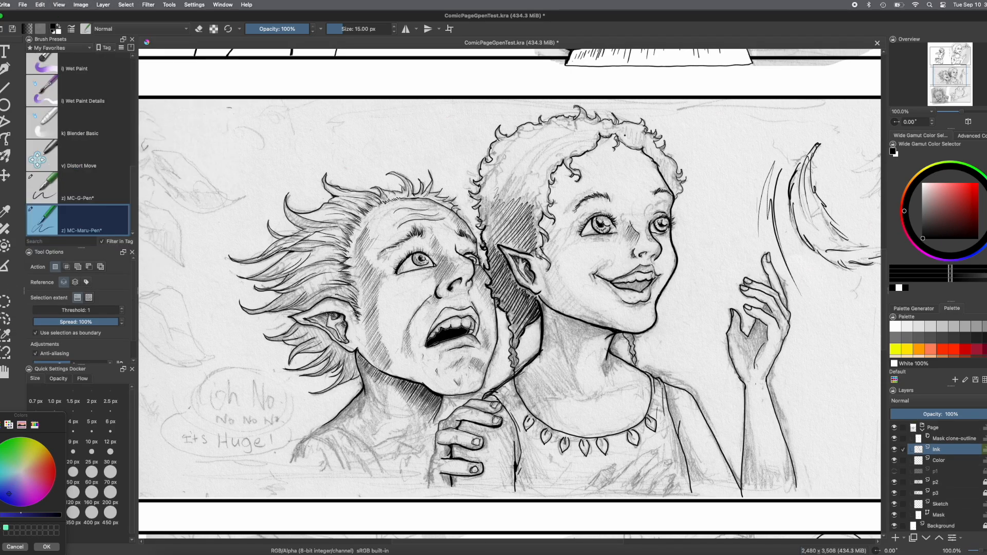
Strengthen the upper lash lines of both of the girl's eyes with the MC-G-Pen at 6 px
key("slash")
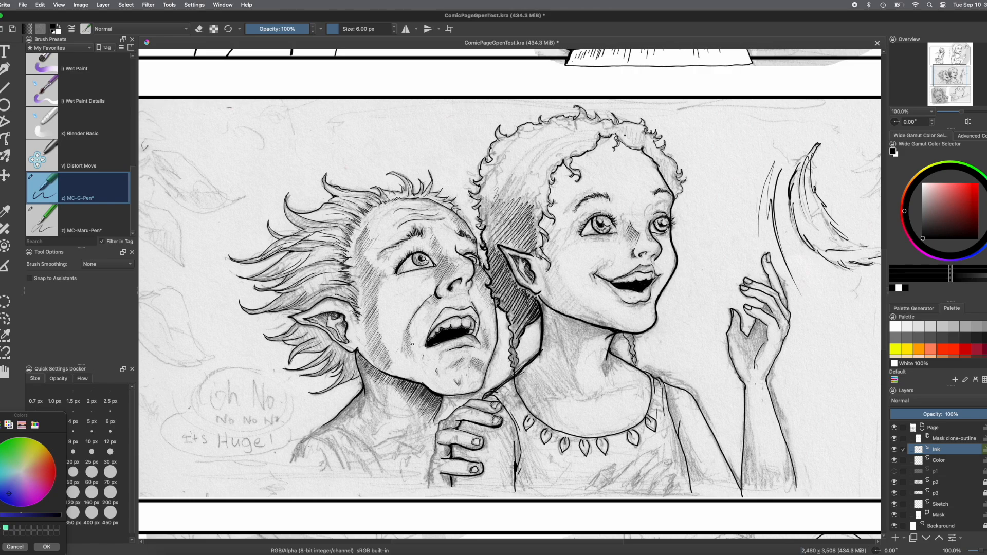
key("e")
key("e")
left_click_drag(582, 228, 613, 222)
left_click_drag(652, 225, 667, 215)
Ink the fingers of the girl's hand in front of her chest with the MC-Maru-Pen at 15 px
left_click(78, 220)
mouse_move(584, 492)
left_mouse_down()
mouse_move(614, 467)
mouse_move(658, 450)
left_mouse_up()
key("ctrl+z")
left_click_drag(614, 476, 657, 451)
left_click_drag(657, 452, 633, 491)
left_click_drag(676, 473, 651, 494)
key("ctrl+z")
key("ctrl+shift+z")
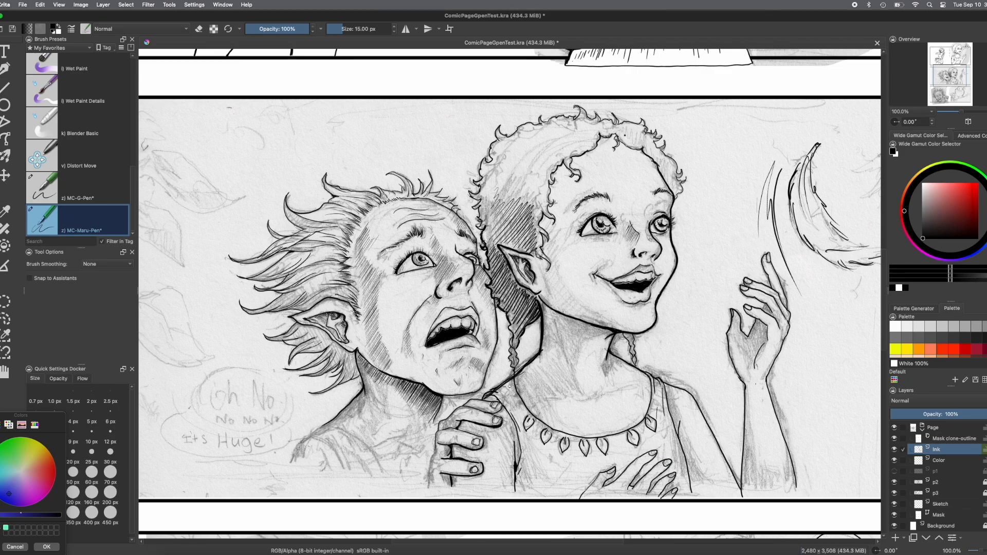
Ink a fold at the girl's dress strap and the neckline, shoulder and folds of the man's shirt
key("e")
key("e")
left_click_drag(668, 425, 674, 452)
mouse_move(323, 426)
left_mouse_down()
mouse_move(365, 446)
mouse_move(306, 437)
left_mouse_up()
left_click_drag(366, 447, 375, 462)
mouse_move(301, 442)
left_mouse_down()
mouse_move(318, 435)
mouse_move(345, 470)
left_mouse_up()
left_click_drag(333, 442, 356, 468)
left_click_drag(371, 455, 430, 457)
Hide the p2 sketch layer to review the inked page as a whole, and show the p2 and p1 layers again
key("super+minus")
key("super+minus")
key("super+minus")
left_click(894, 482)
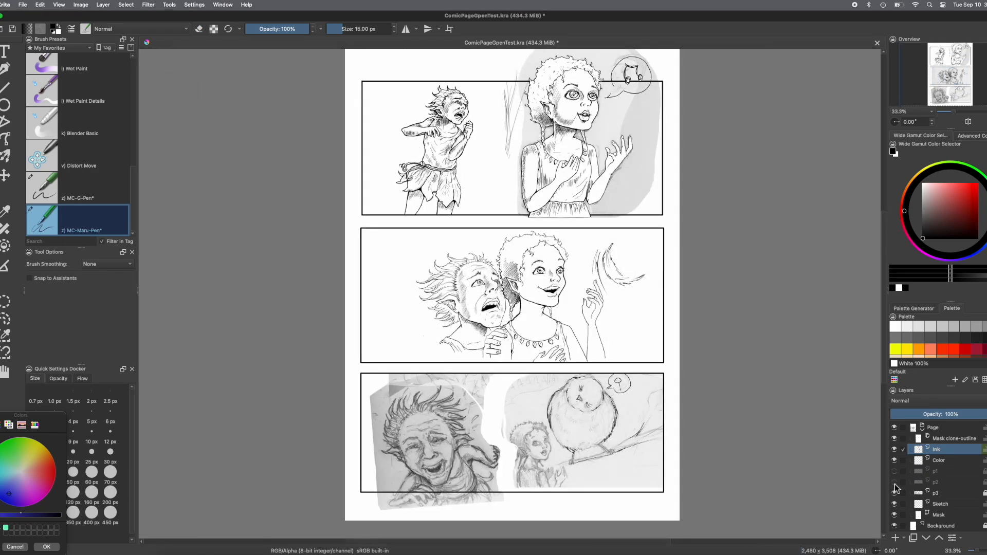
key("super+equal")
key("super+equal")
key("super+equal")
left_click(894, 482)
left_click(894, 472)
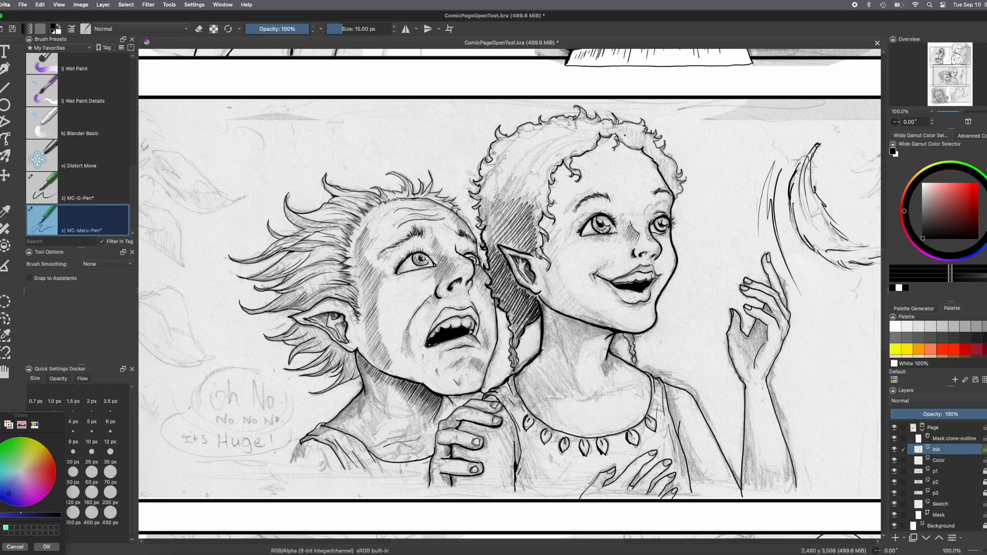
scroll(583, 242, "up", 3)
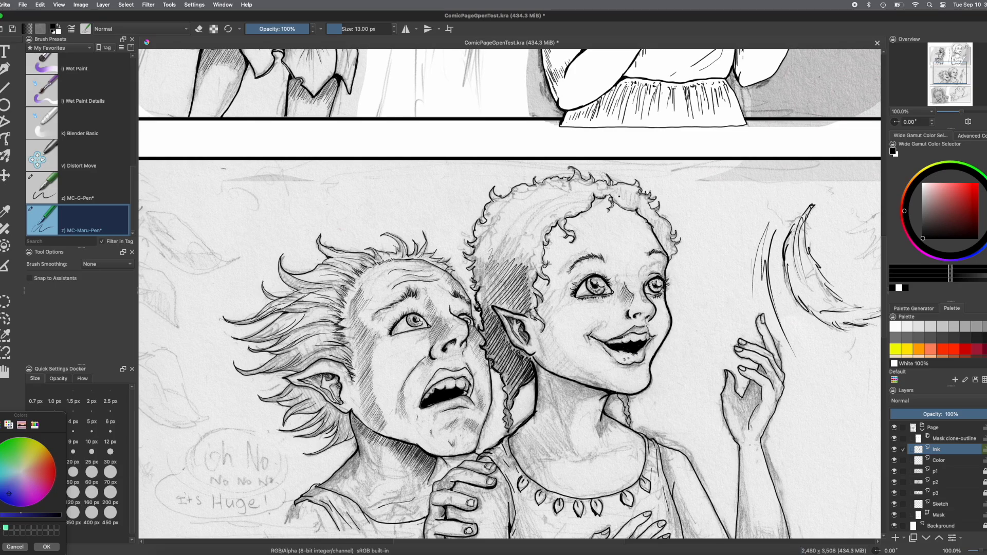
scroll(510, 294, "down", 3)
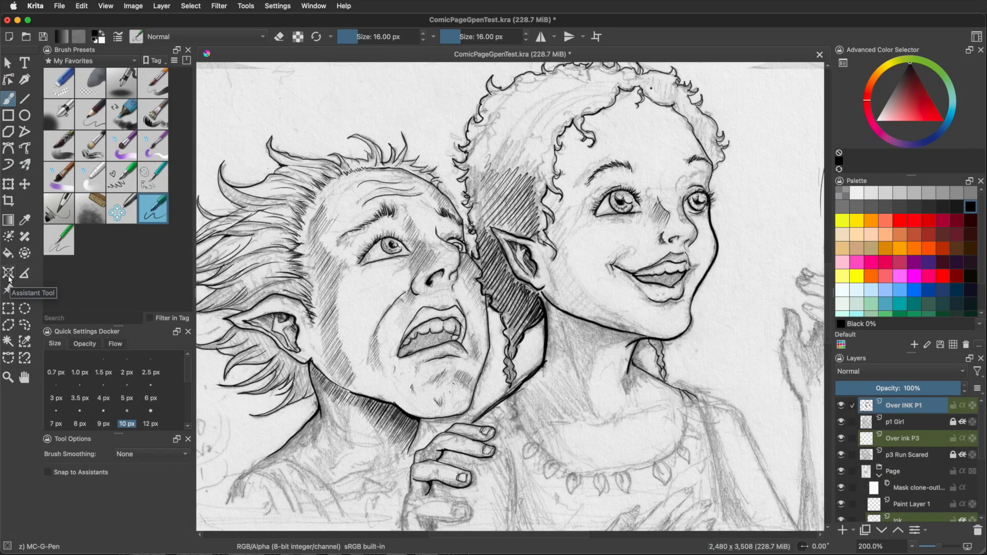
Activate the Assistant Tool with the Parallel Ruler type, leaving Limit assistant to area disabled
left_click(9, 273)
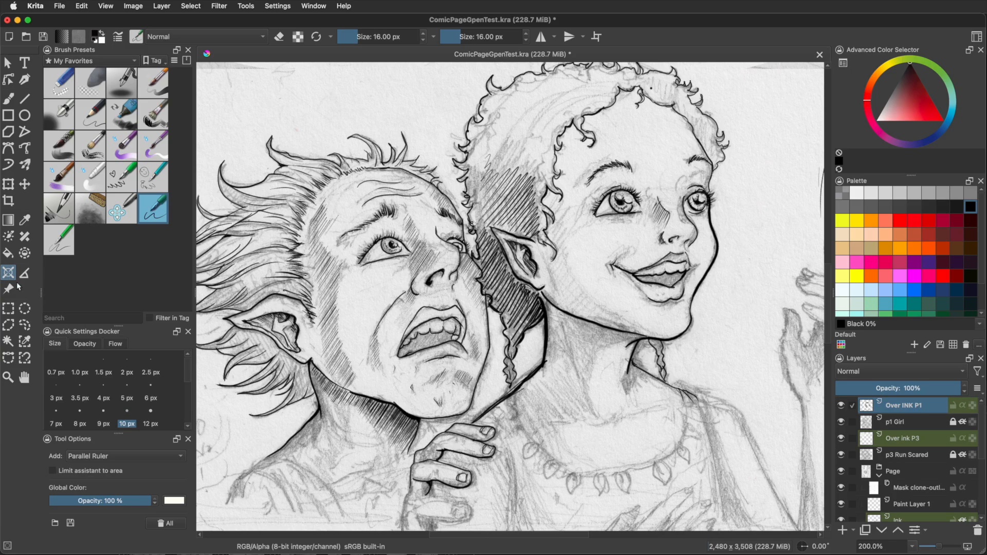
left_click(98, 455)
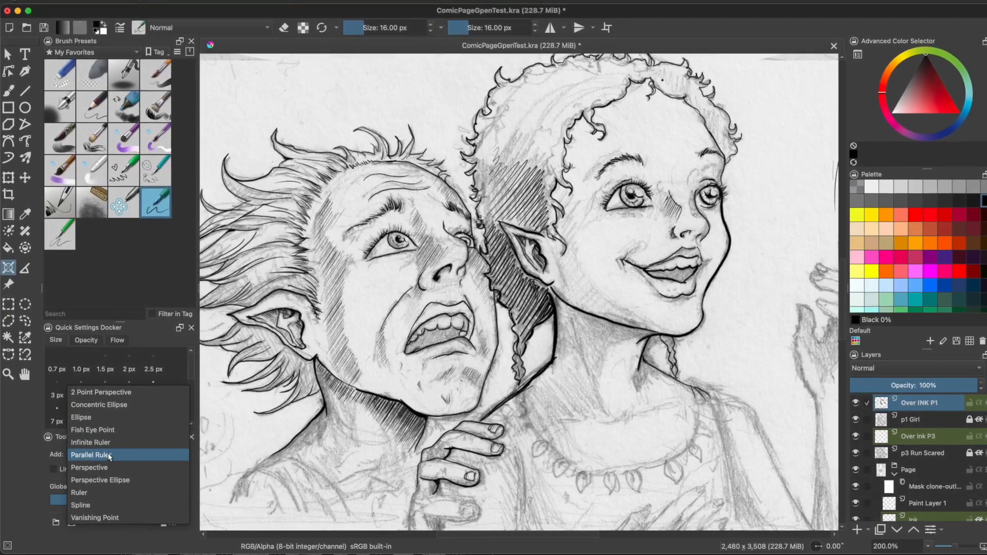
left_click(97, 456)
left_click(119, 453)
left_click(122, 452)
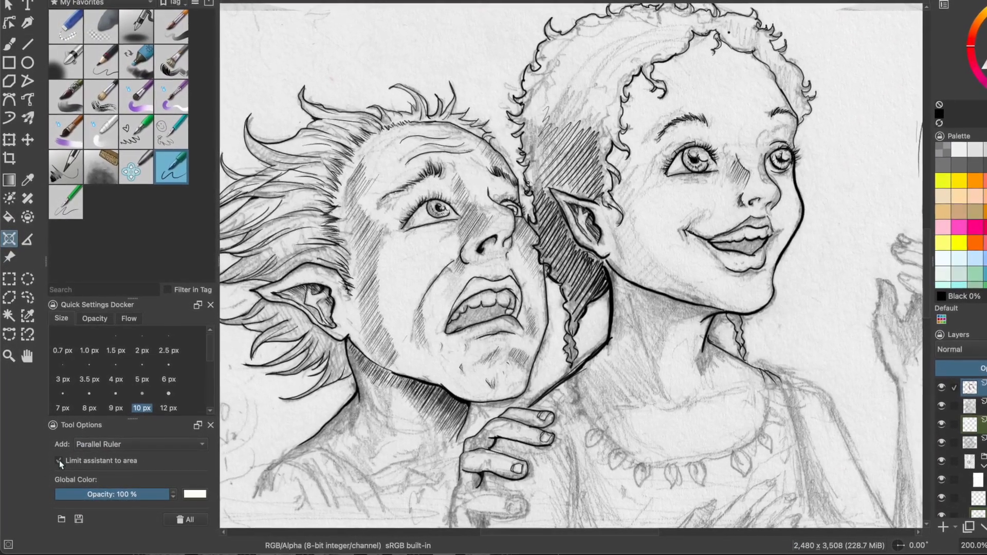
left_click(58, 462)
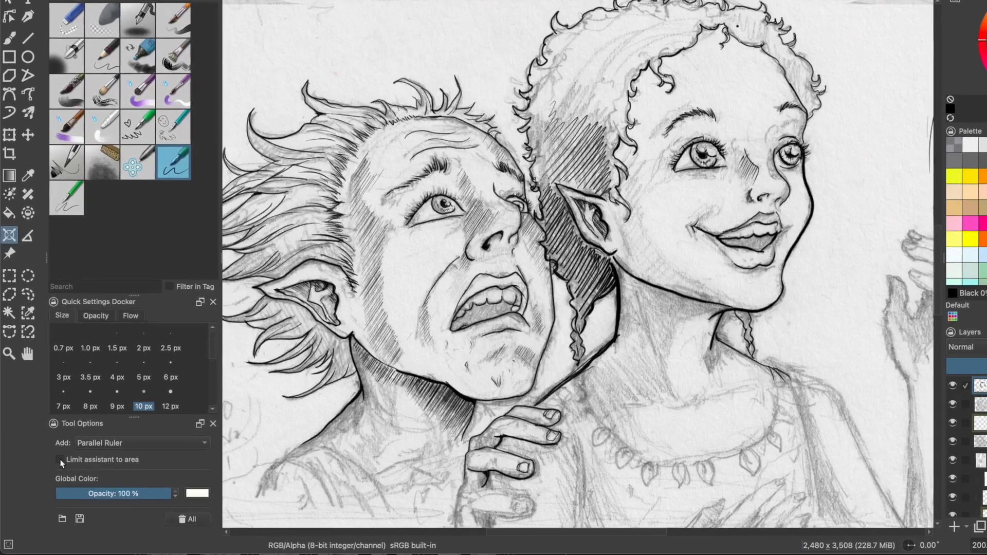
left_click(60, 458)
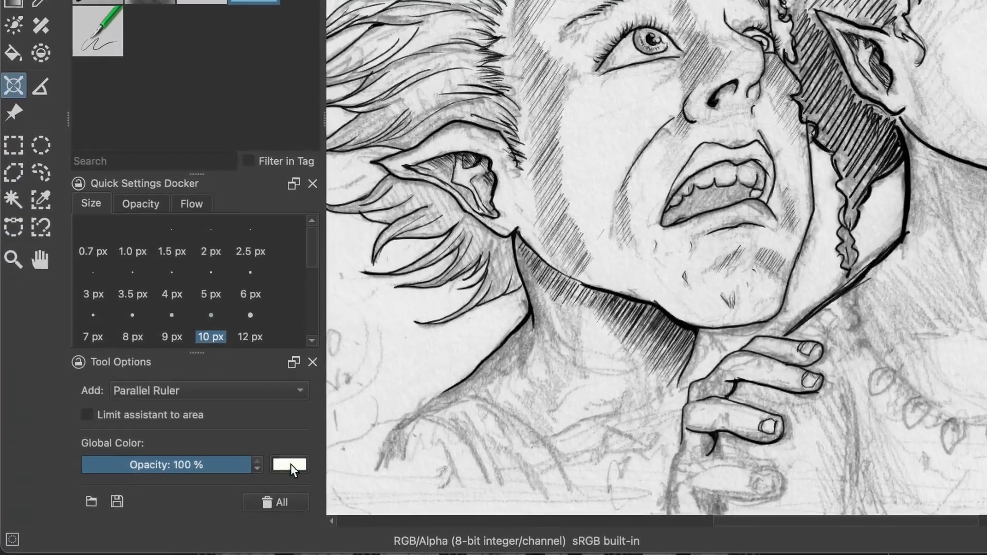
Set the global colour of the drawing assistants to light blue
left_click(283, 467)
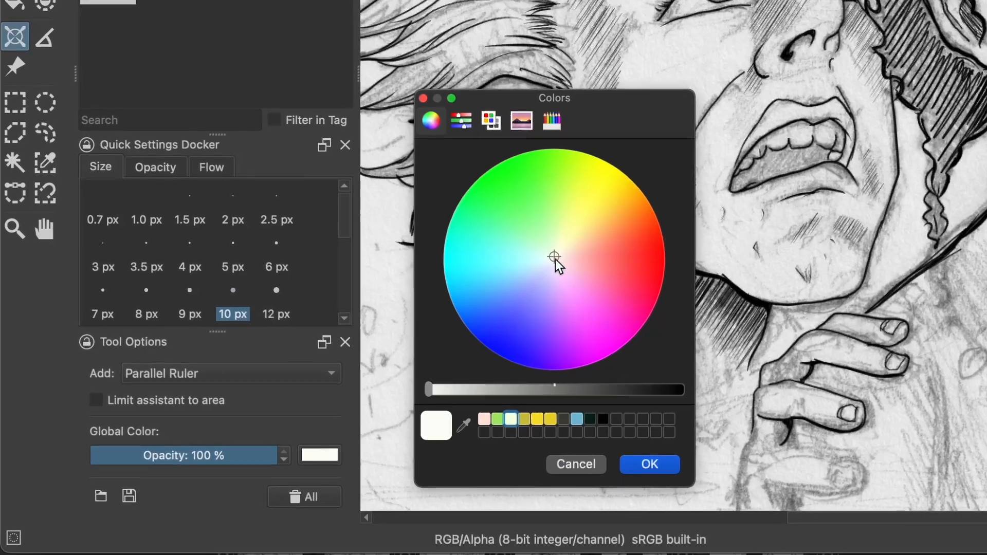
left_click_drag(533, 329, 609, 241)
left_click(538, 269)
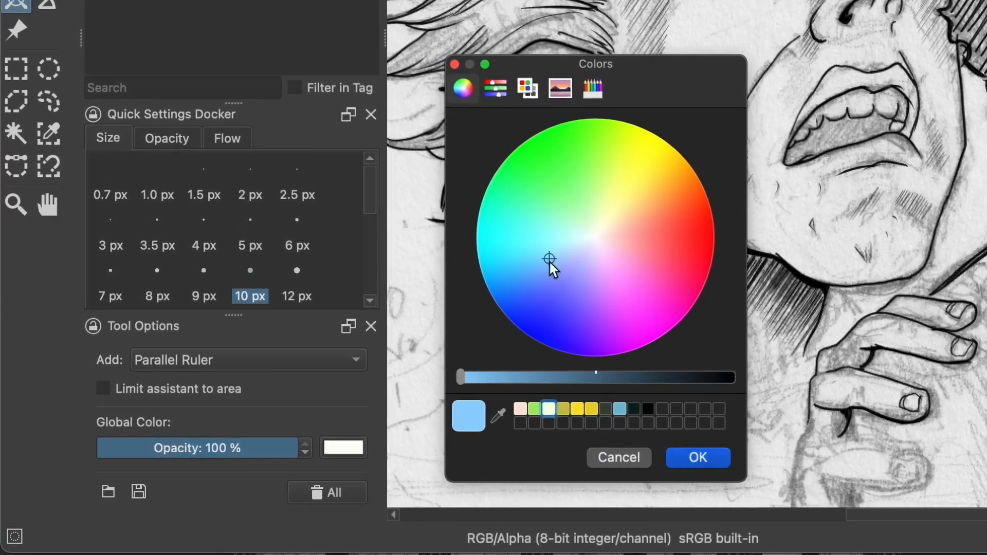
left_click(700, 457)
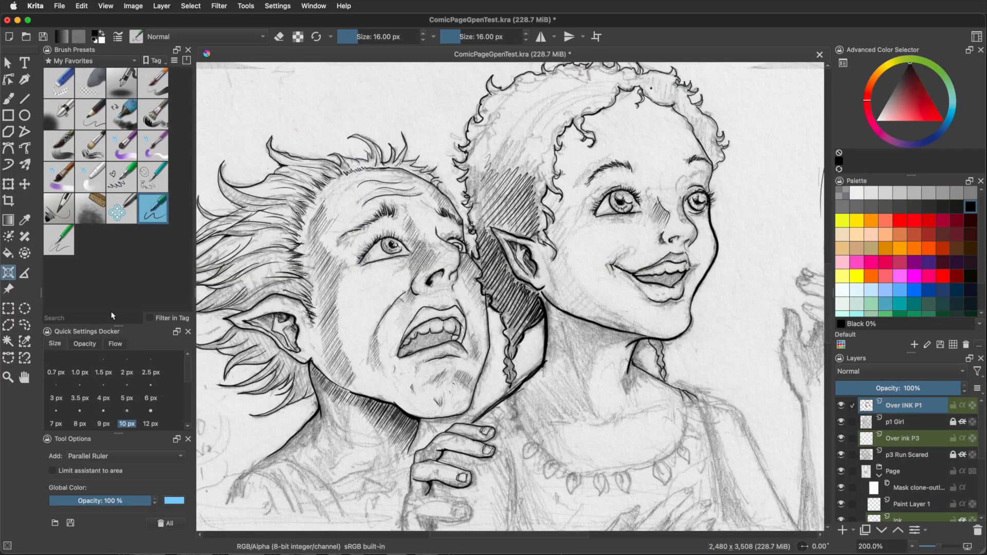
Place a parallel ruler at a steep diagonal and move it over the girl's neck and upper chest
left_click(411, 301)
left_click(596, 291)
left_click(538, 217)
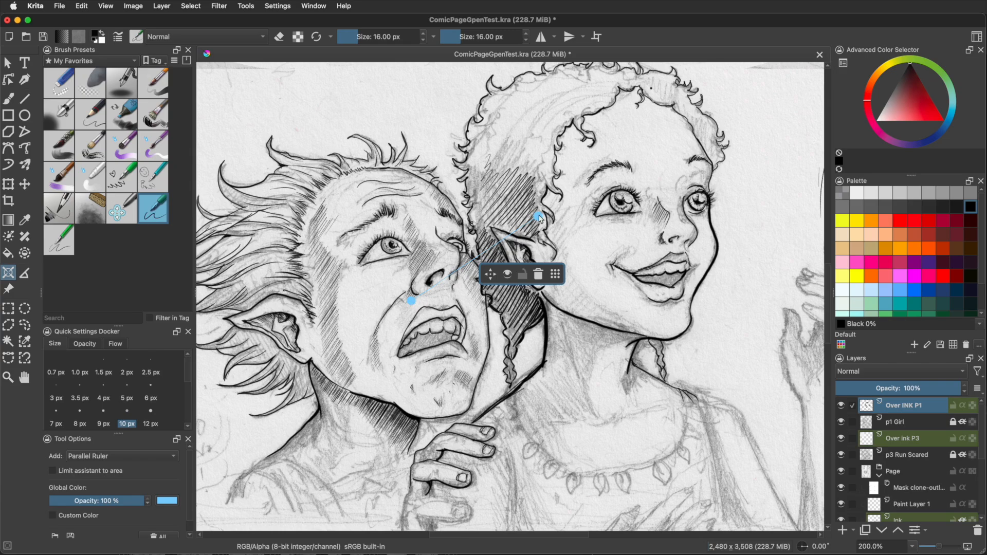
left_click_drag(540, 219, 519, 197)
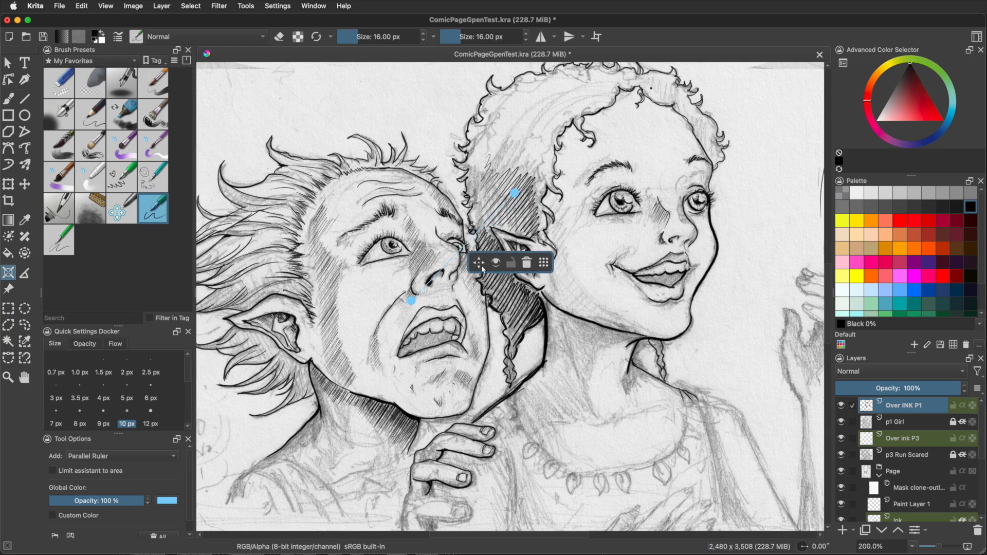
left_click_drag(479, 267, 587, 279)
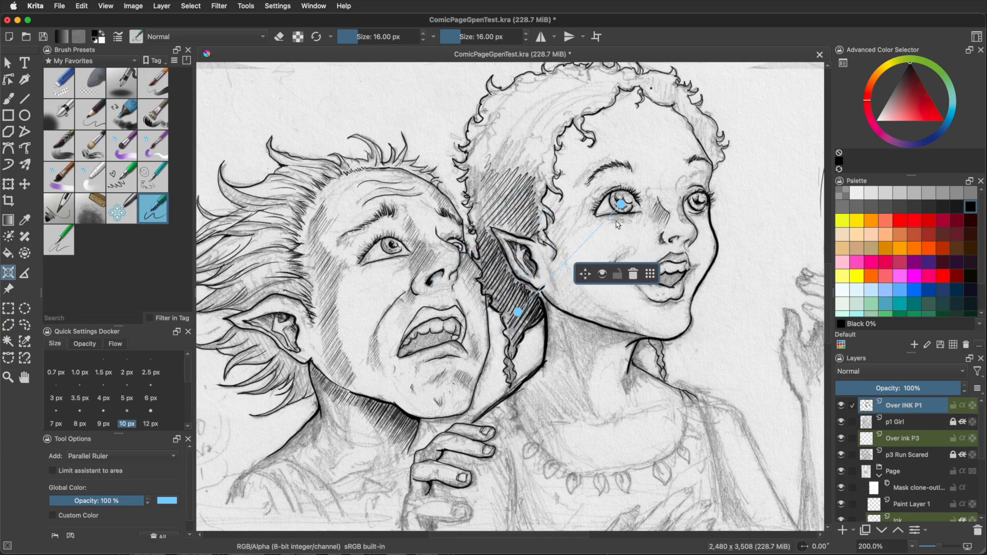
left_click_drag(621, 204, 600, 195)
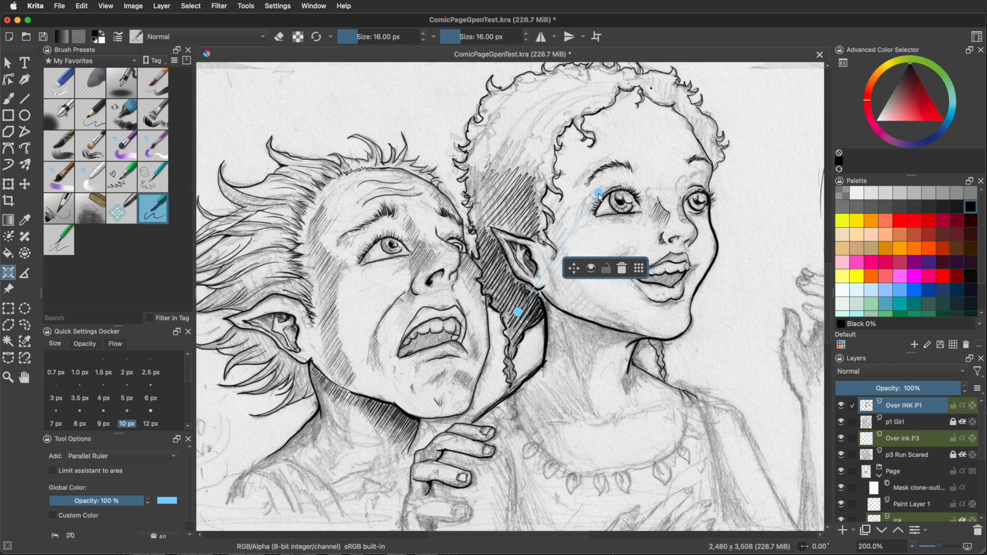
left_click_drag(576, 274, 654, 404)
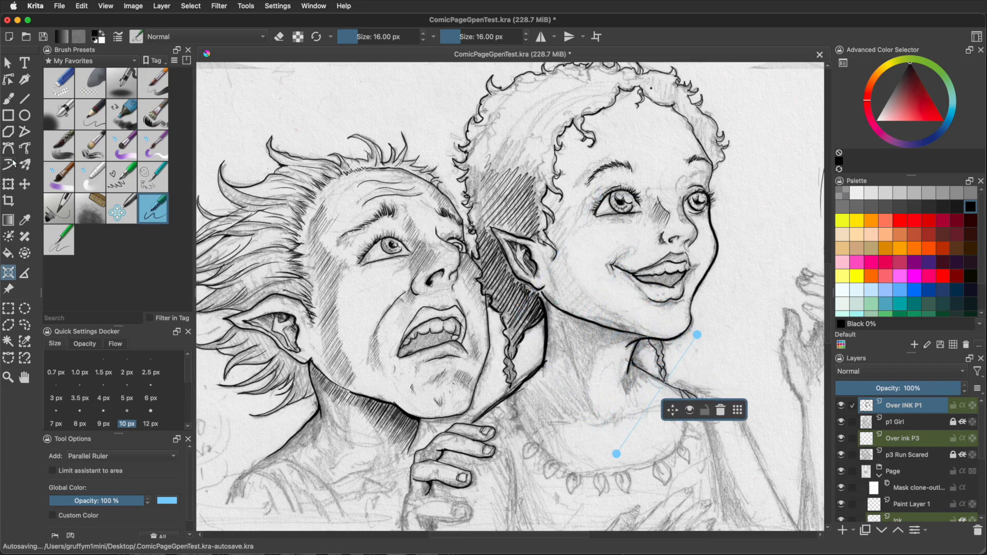
Hatch the shadow on the girl's cheek beside her ear with the MC-Maru-Pen at 25 px, snapping to the assistant
left_click(10, 97)
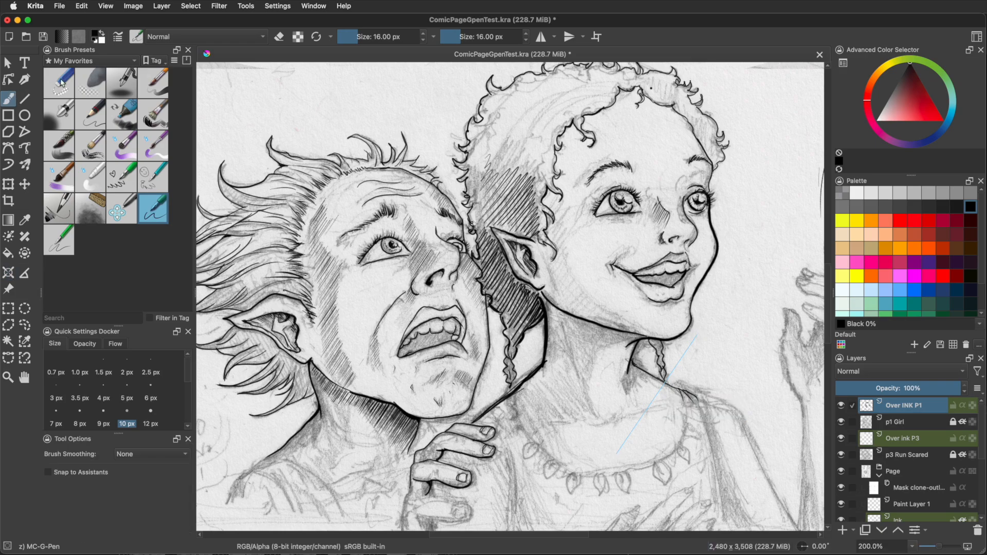
left_click(52, 243)
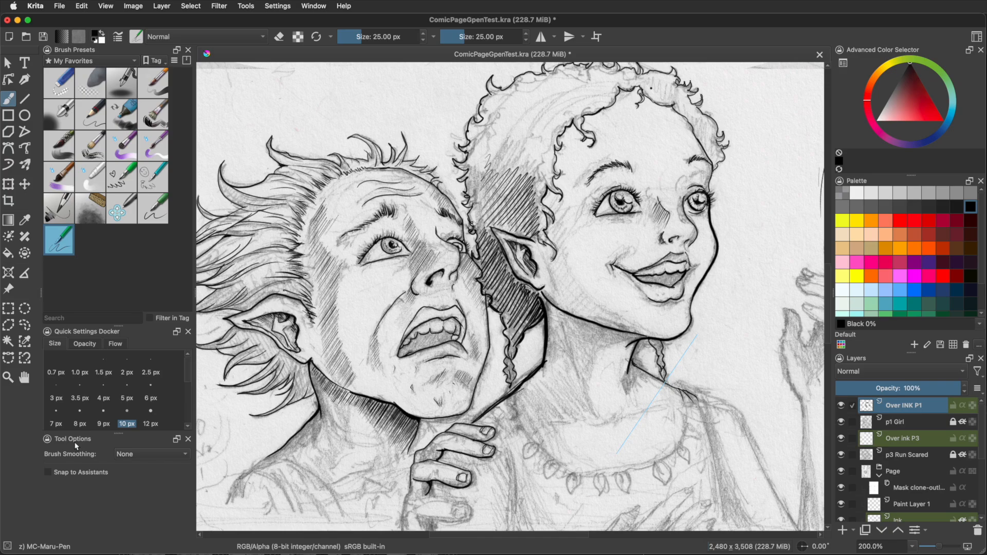
left_click(49, 474)
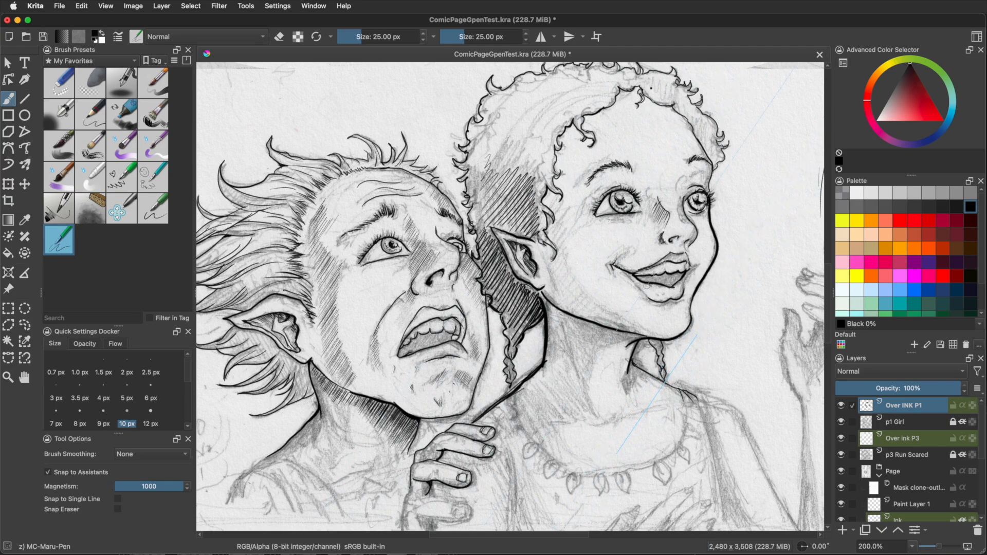
mouse_move(565, 211)
left_mouse_down()
mouse_move(553, 235)
mouse_move(568, 218)
mouse_move(554, 262)
left_mouse_up()
mouse_move(572, 243)
left_mouse_down()
mouse_move(552, 273)
mouse_move(558, 285)
left_mouse_up()
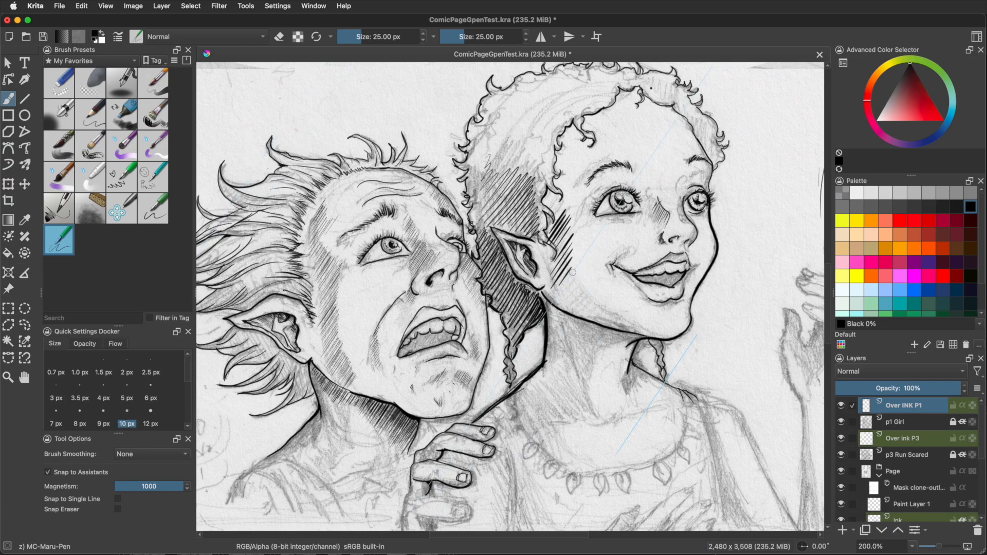
mouse_move(578, 260)
left_mouse_down()
mouse_move(556, 291)
mouse_move(572, 303)
left_mouse_up()
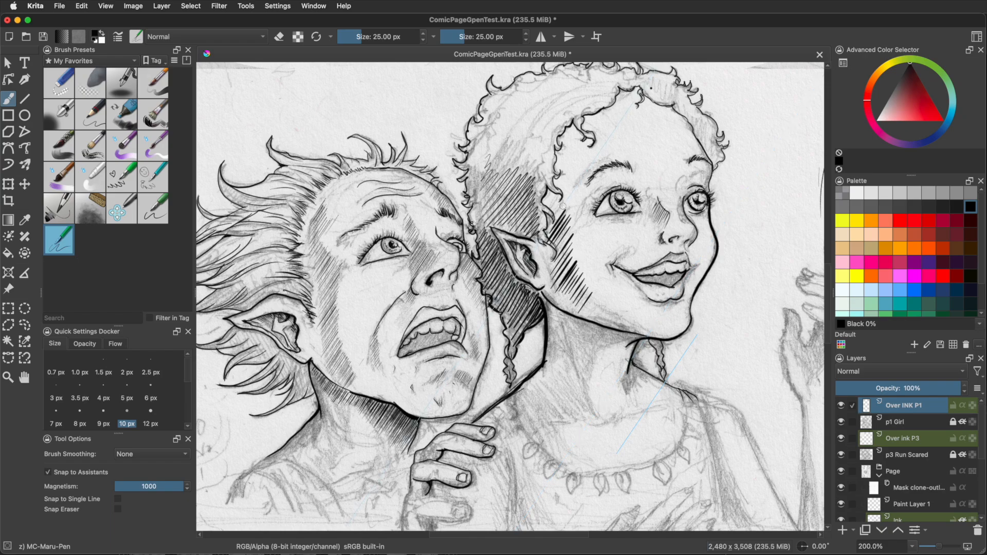
Turn off snapping to assistants, delete the parallel ruler and return to the freehand brush
left_click(49, 472)
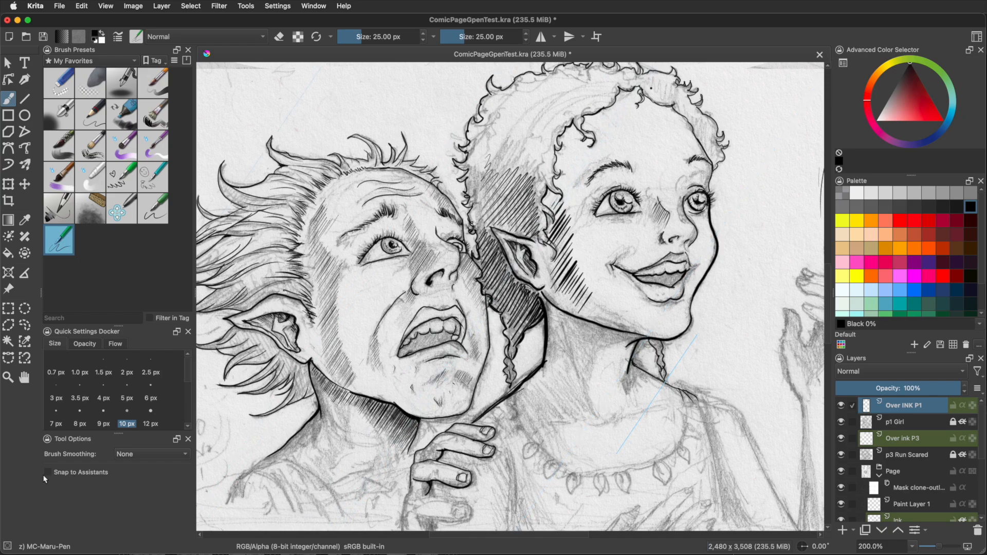
left_click(8, 273)
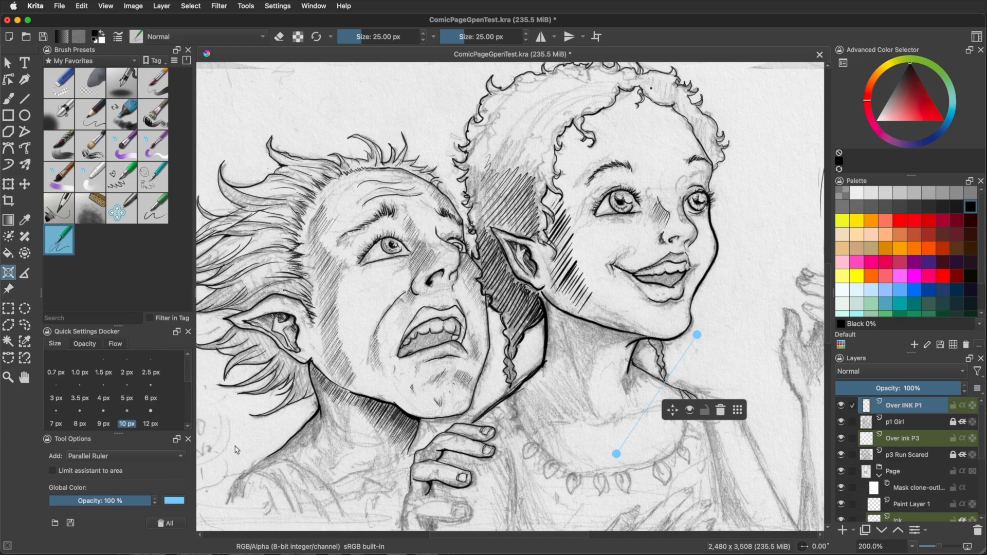
left_click(721, 411)
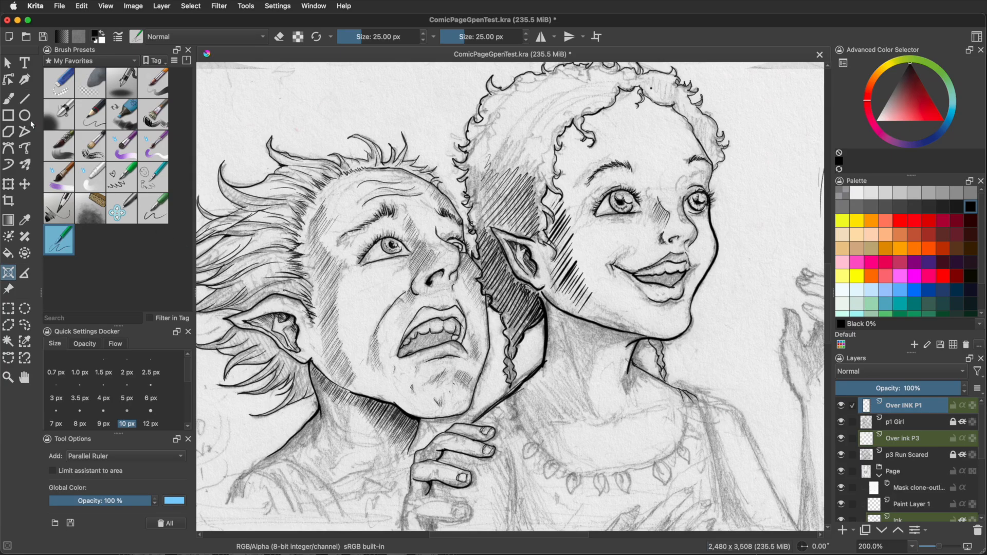
left_click(10, 97)
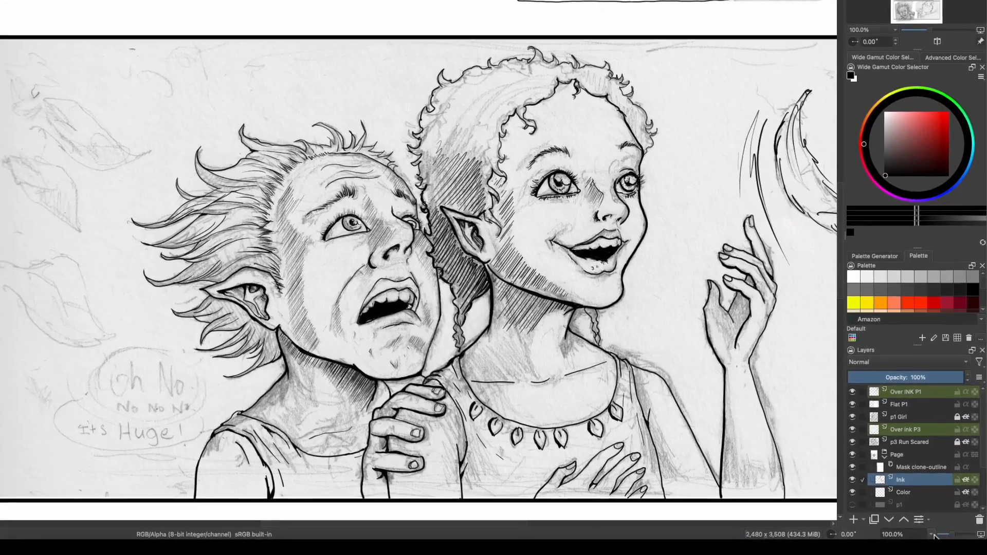
Set the canvas zoom to 25% to view the page as a whole
left_click(936, 536)
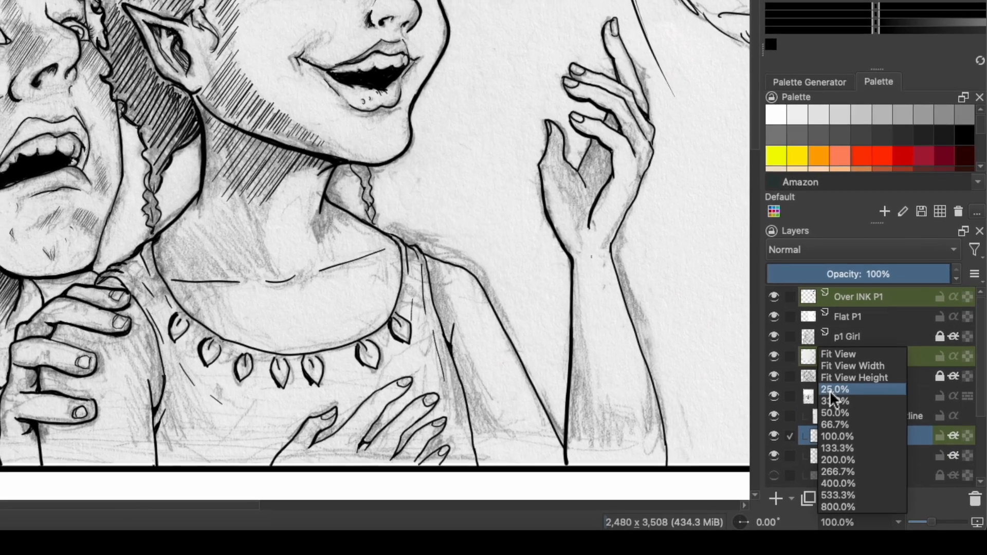
left_click(828, 384)
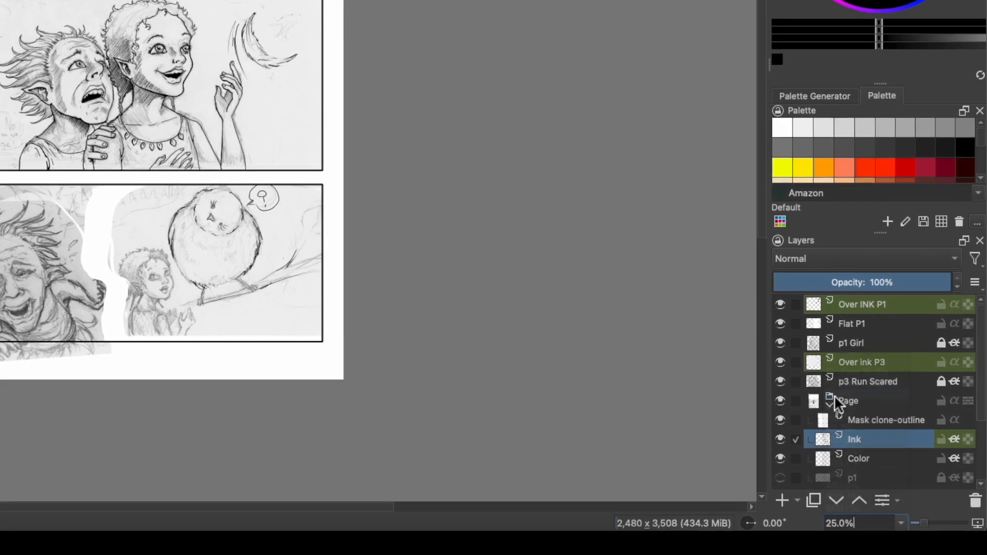
Examine the inking and shadow hatching on both characters in the middle panel at 50% and 100% zoom
left_click(904, 524)
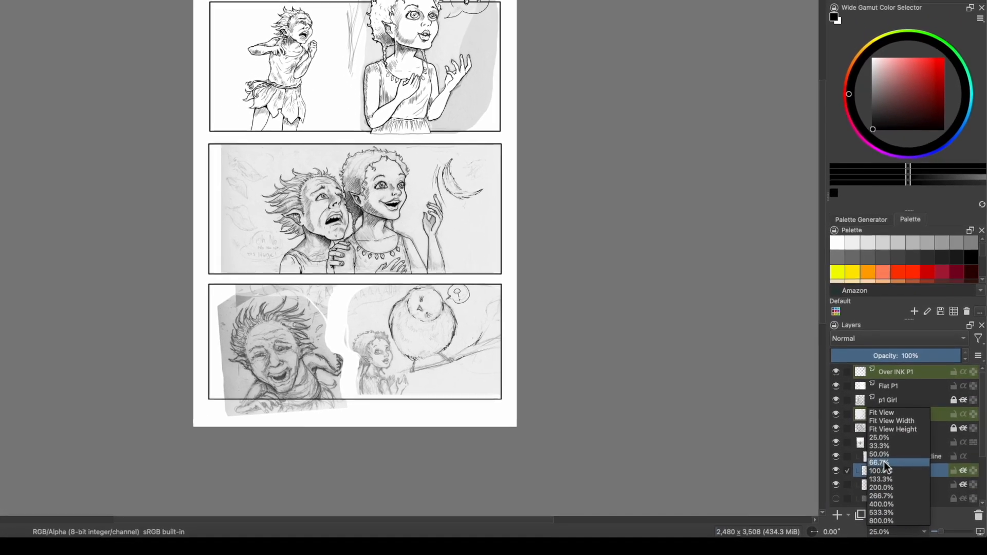
left_click(884, 458)
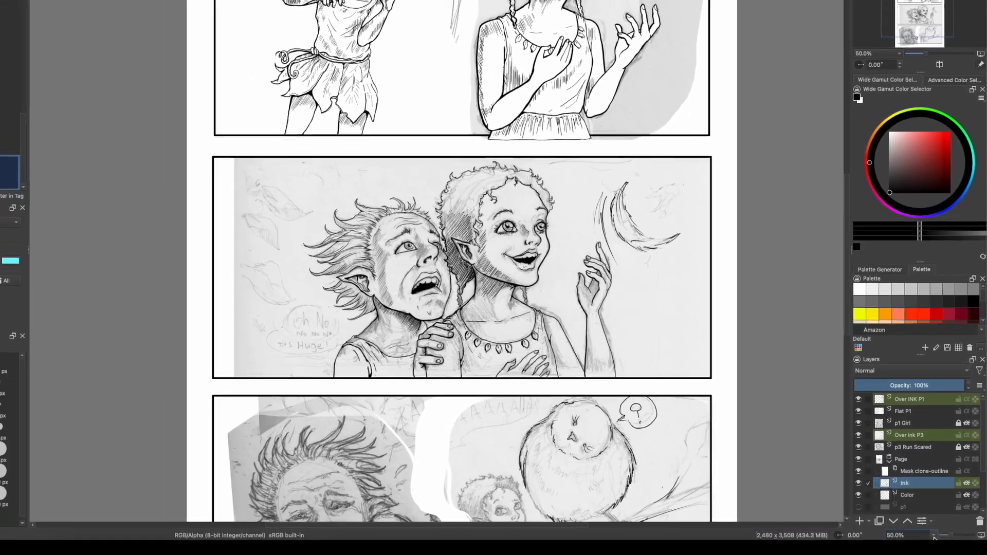
left_click(933, 535)
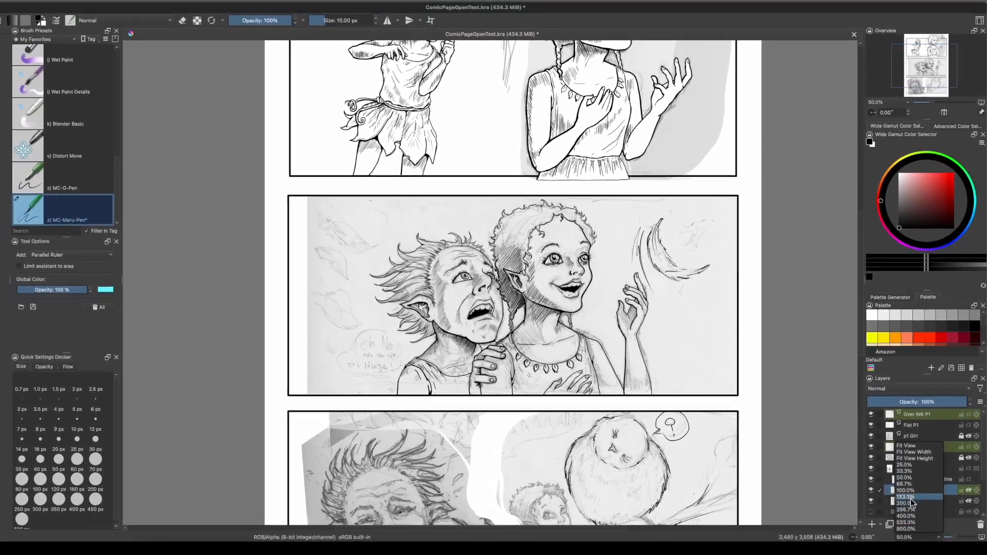
left_click(906, 490)
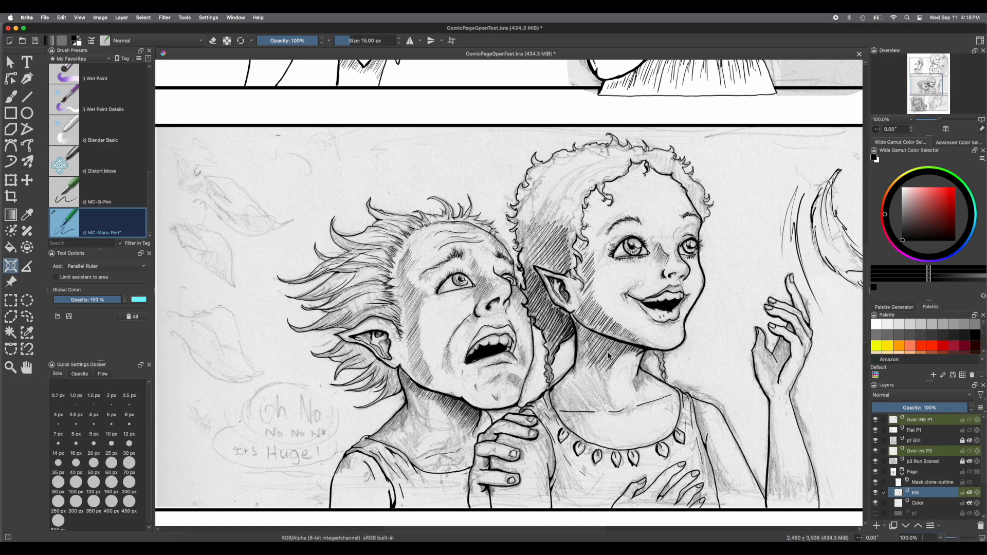
left_click(296, 391)
left_click_drag(314, 407, 290, 409)
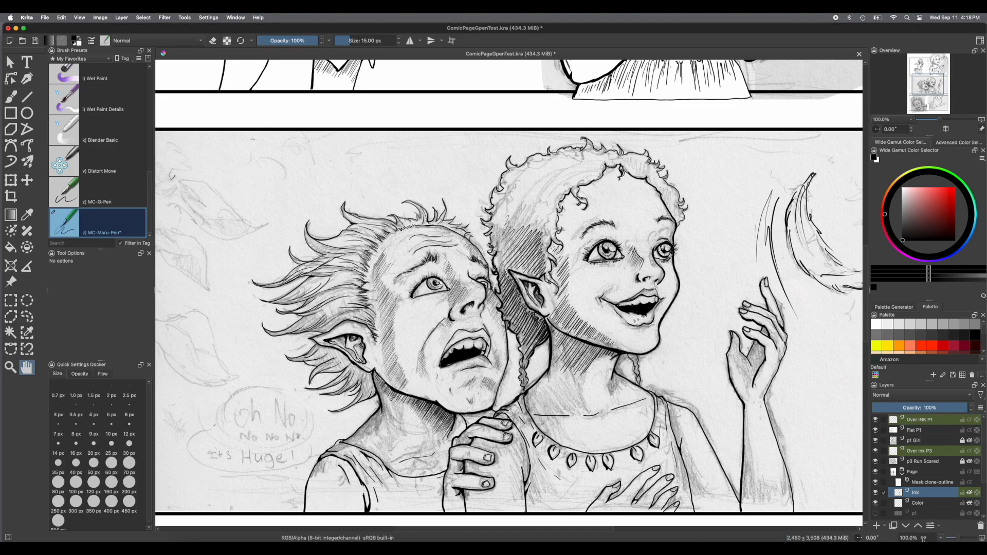
Compare the line art of the top and middle panels at 50% zoom and view the whole page at 25%
left_click(940, 539)
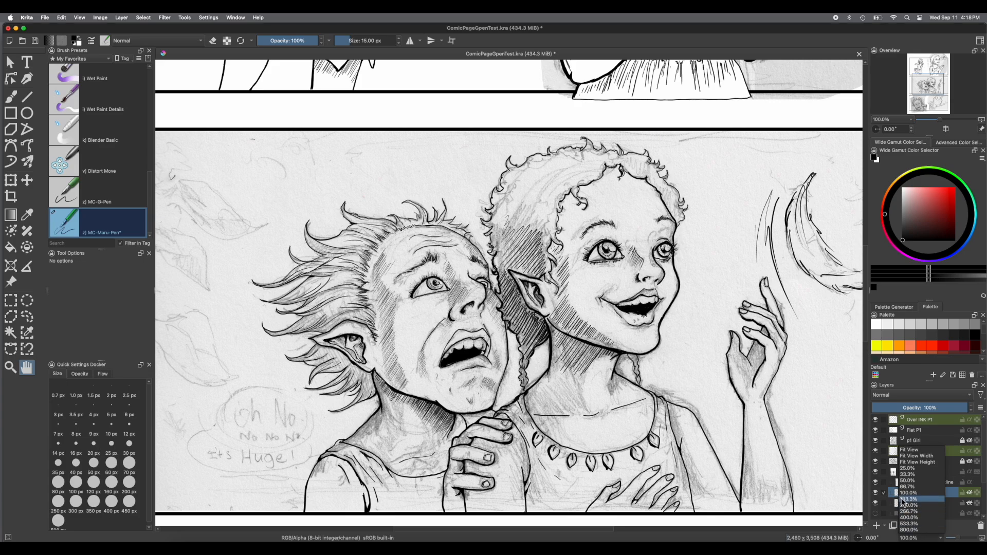
left_click(905, 481)
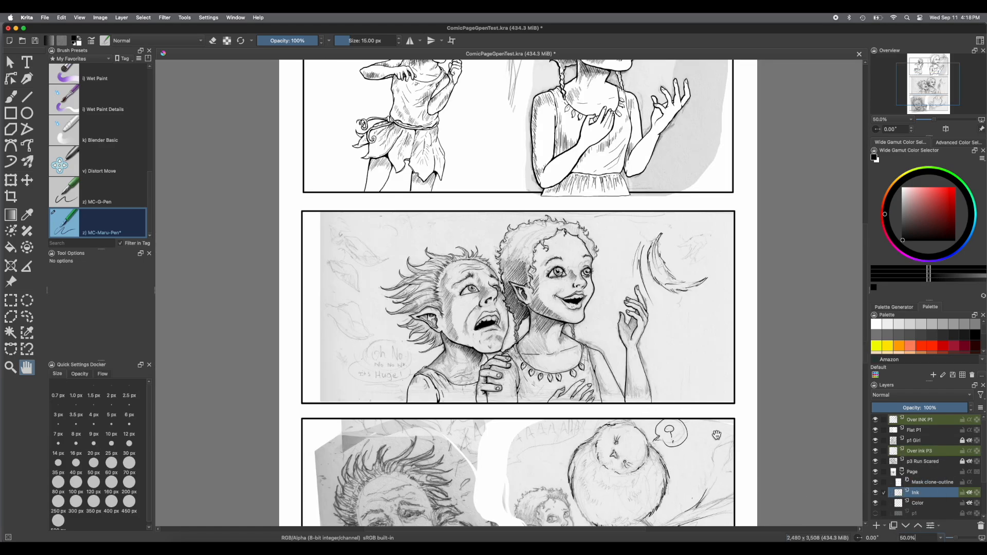
left_click_drag(348, 228, 351, 327)
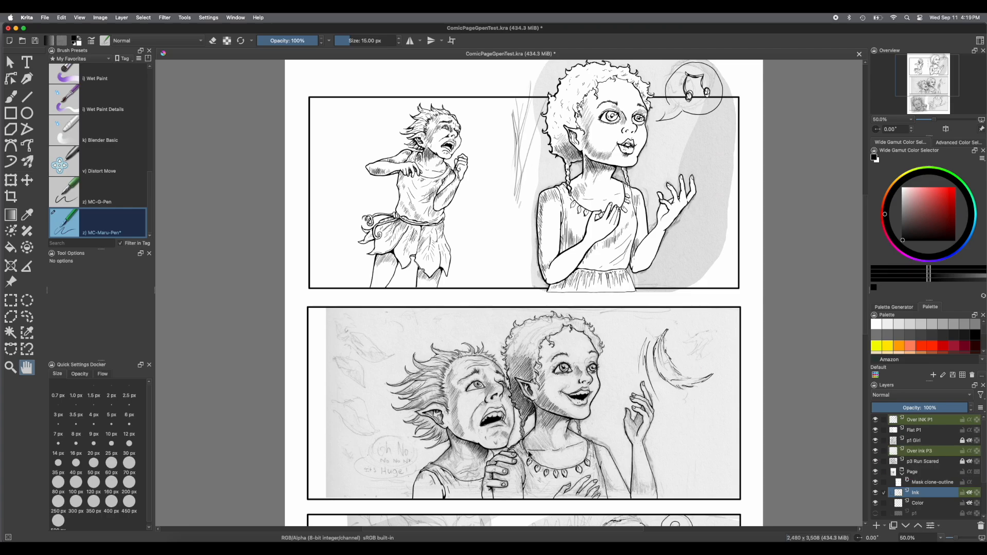
left_click(940, 538)
left_click(908, 469)
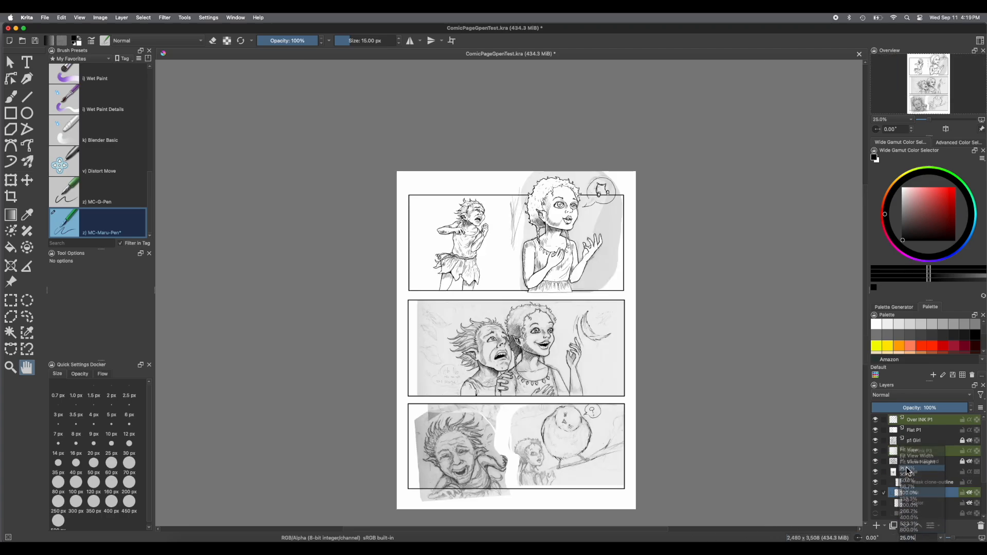